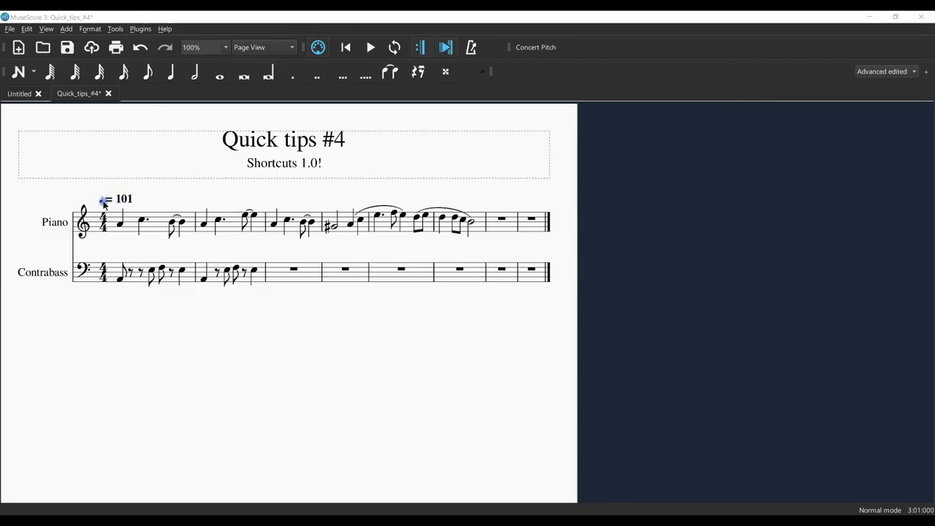
Enter text editing on the ♩ = 101 tempo marking above piano measure 1.
double_click(103, 202)
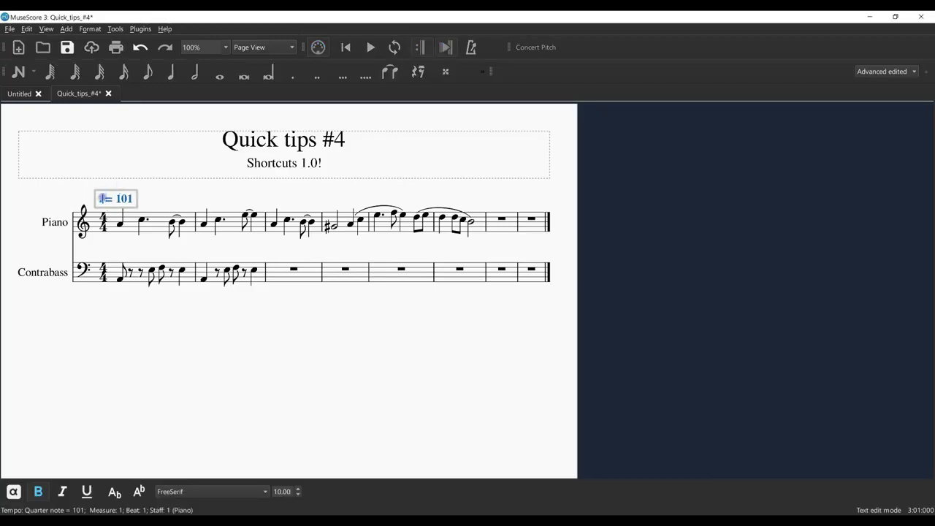
Enlarge the quarter-note symbol in the tempo text to 20 pt and finish editing.
left_click_drag(95, 196, 100, 199)
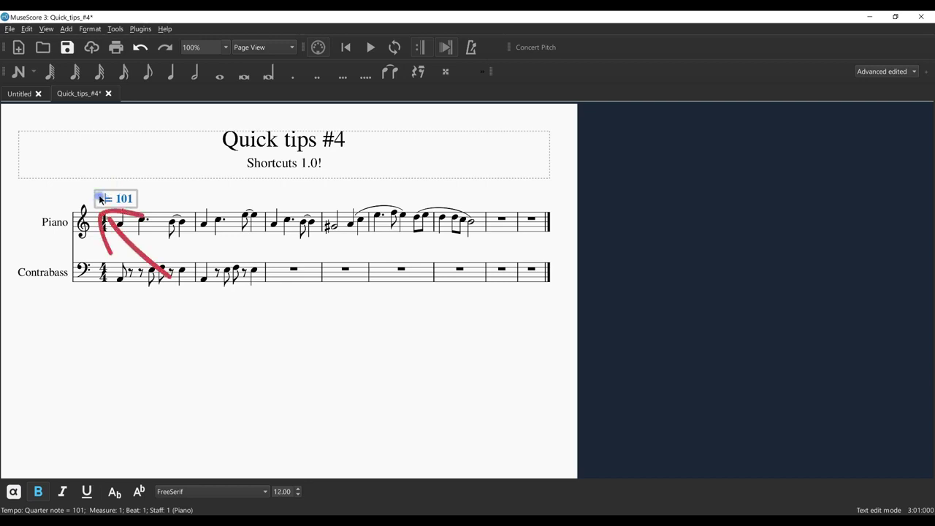
mouse_move(100, 199)
left_mouse_down()
mouse_move(123, 198)
mouse_move(95, 202)
left_mouse_up()
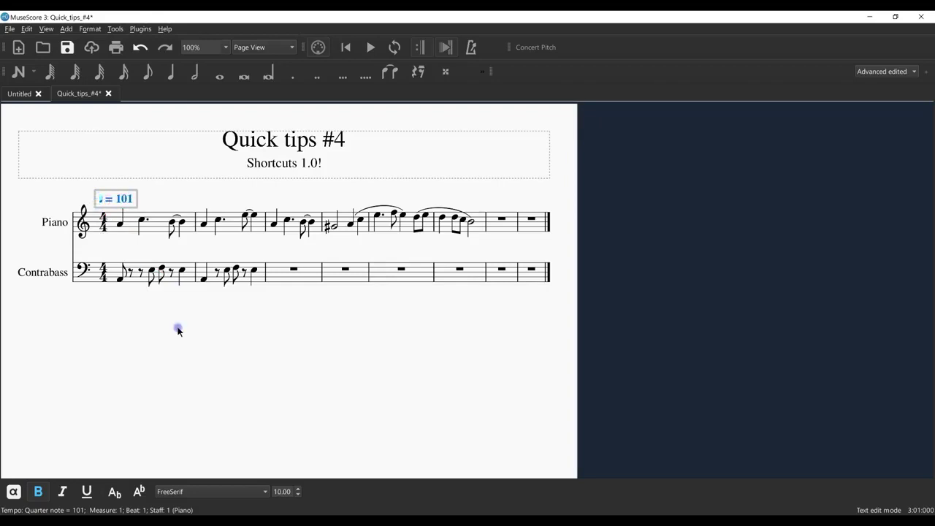
left_click(297, 489)
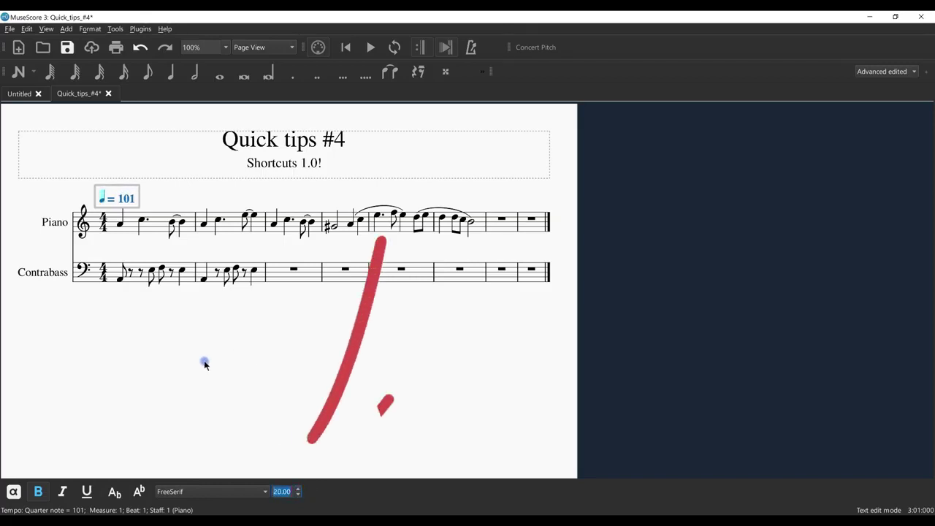
left_click(158, 193)
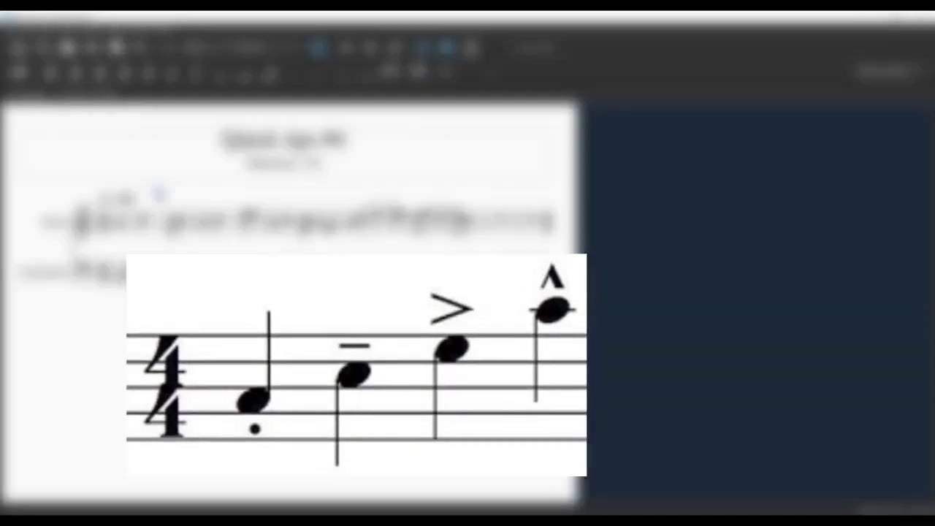
left_click(119, 225)
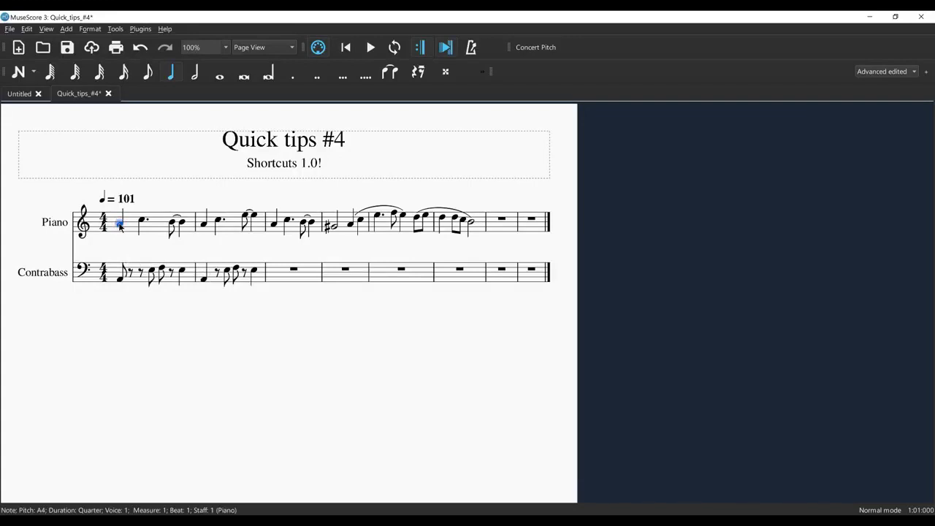
left_click(26, 29)
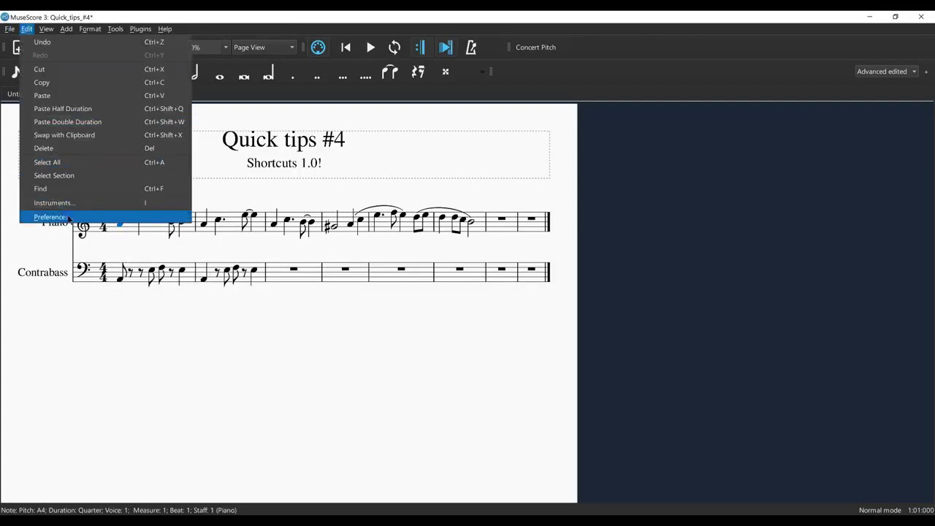
left_click(68, 218)
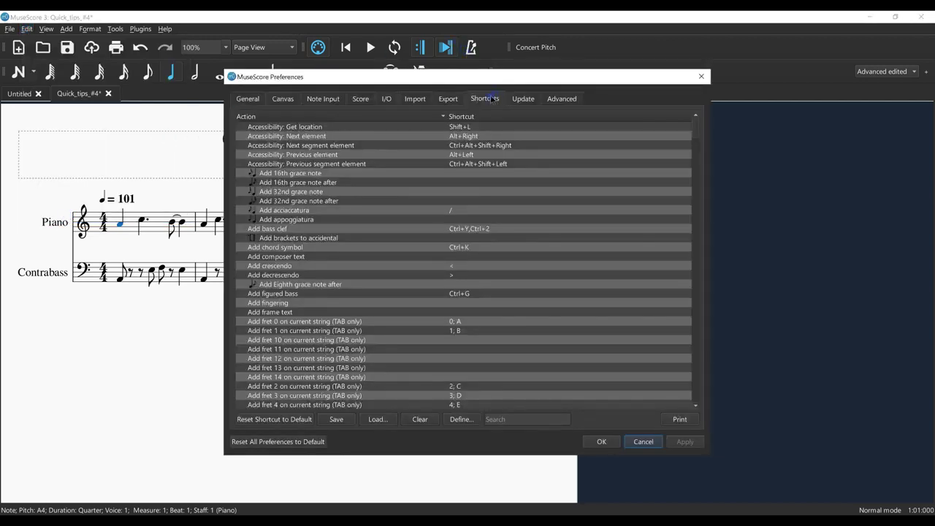
left_click(701, 76)
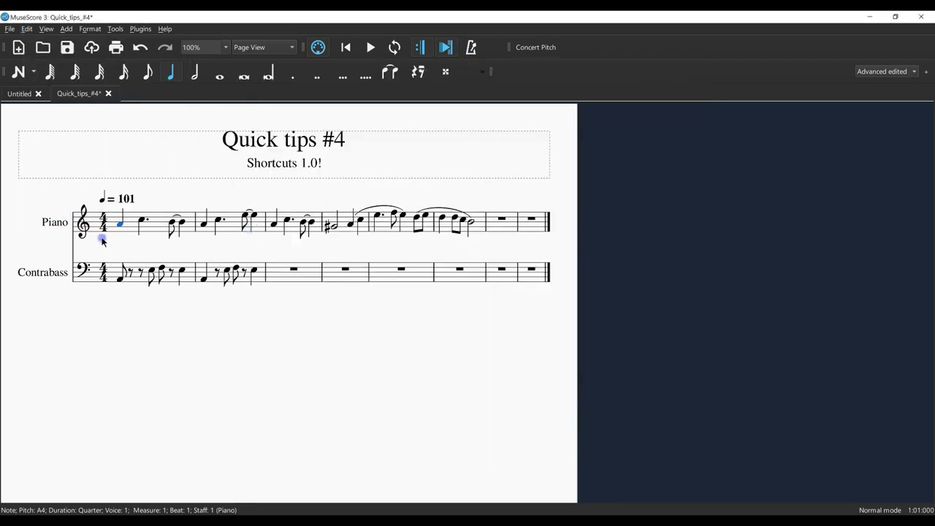
Accent the piano's B4 eighth in measure 1 and E5 eighth in measure 2.
key("Right")
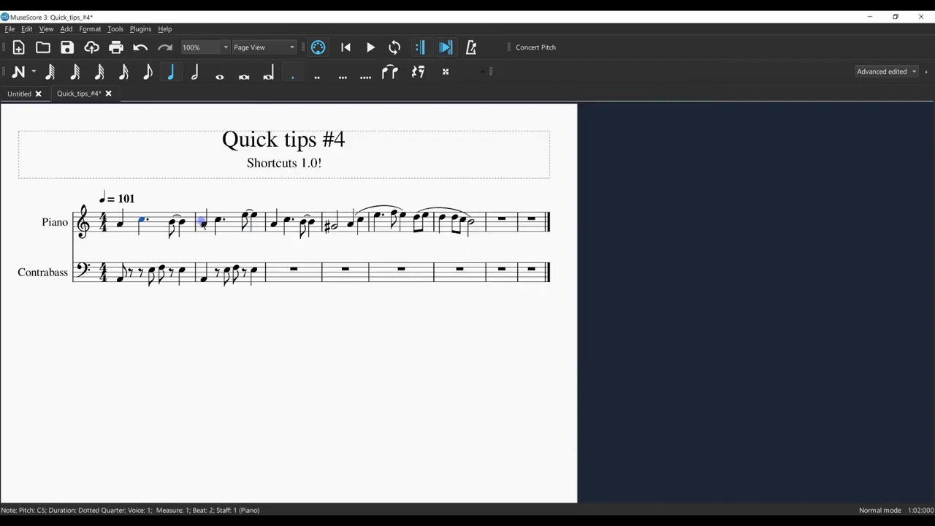
key("Right")
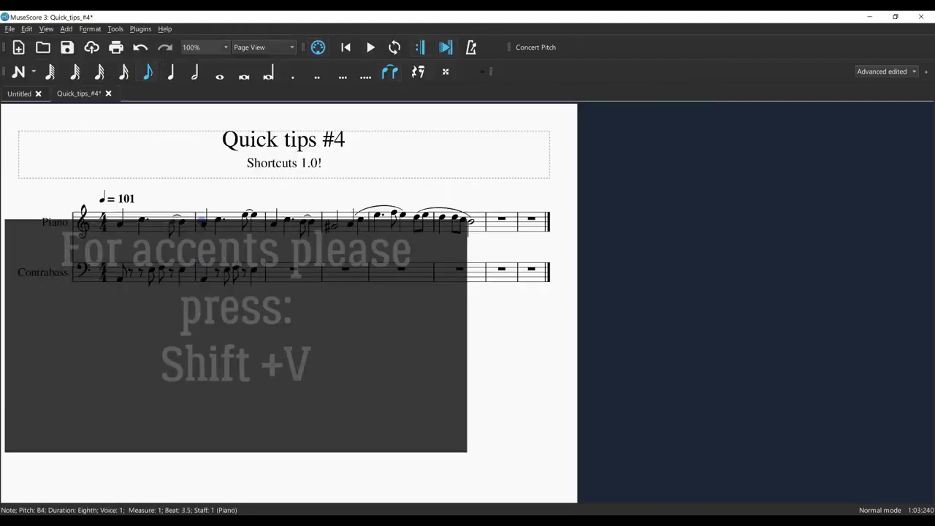
key("shift+v")
key("Right")
key("Right")
key("Right")
key("Right")
key("shift+v")
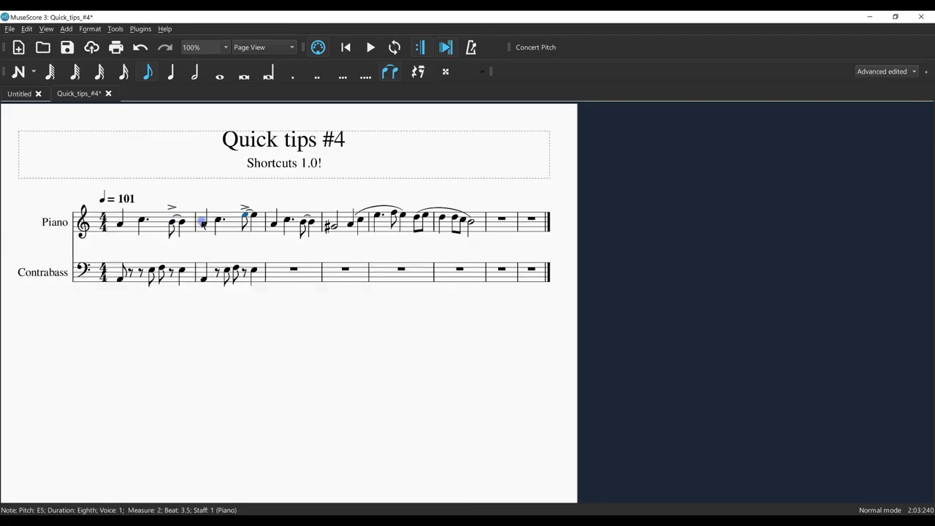
Add a marcato to the G#4 half note in measure 4.
key("Right")
key("Right")
key("Right")
key("Right")
key("Right")
key("Right")
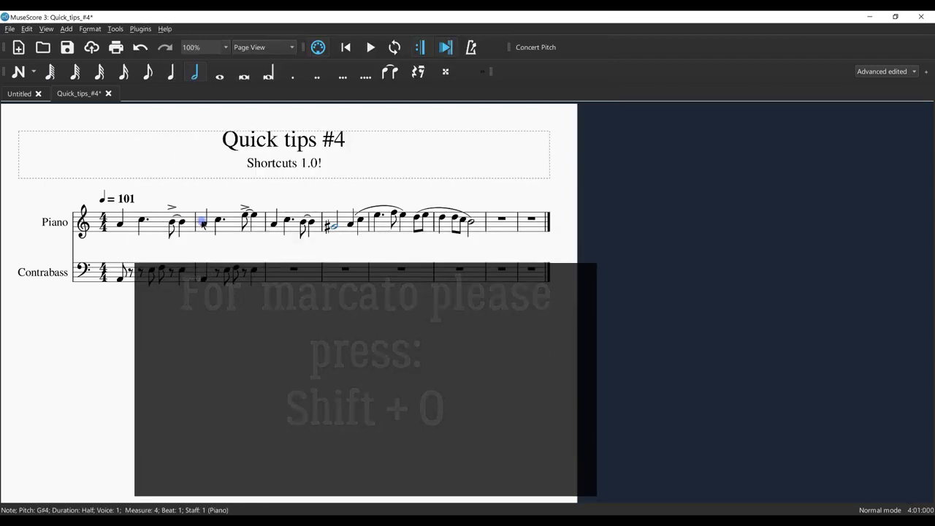
key("shift+o")
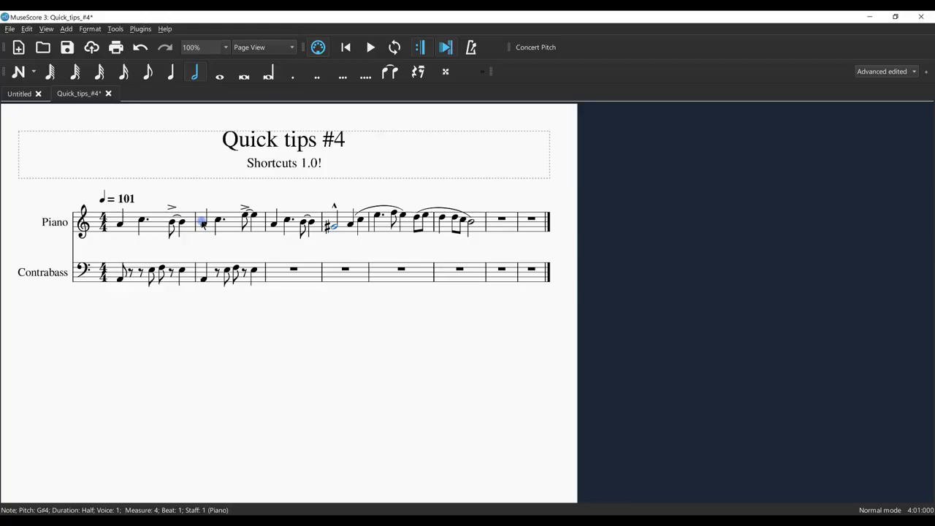
key("Left")
key("Left")
key("Left")
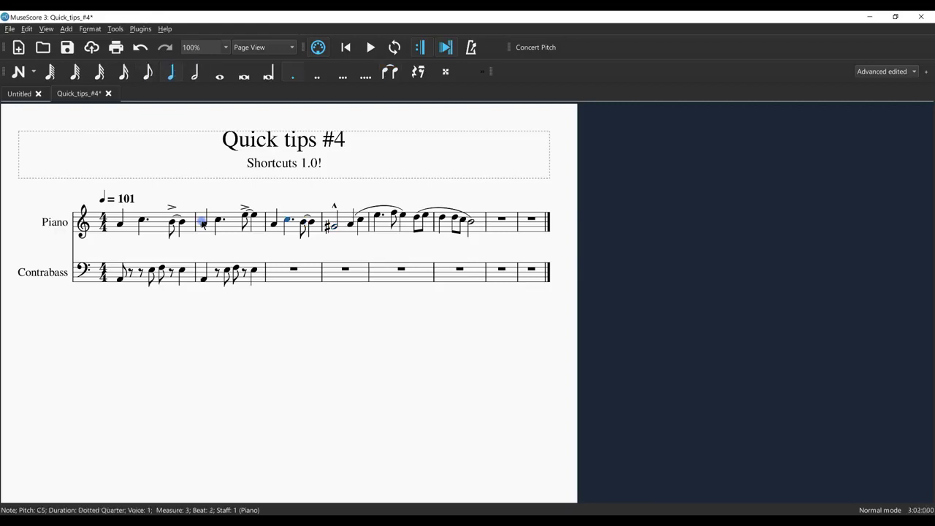
left_click(203, 224)
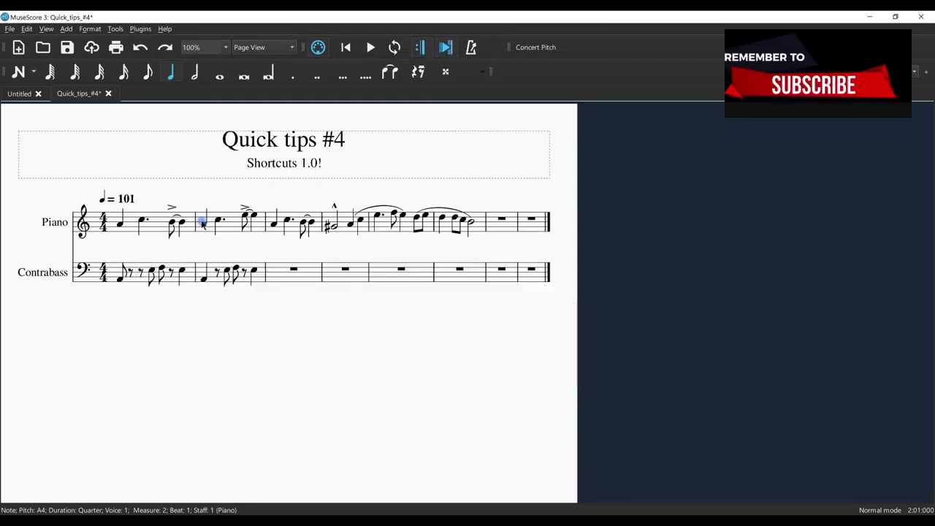
Add staccato dots to the opening eighth notes of the Contrabass in measure 1.
key("Left")
key("Left")
key("Left")
key("Left")
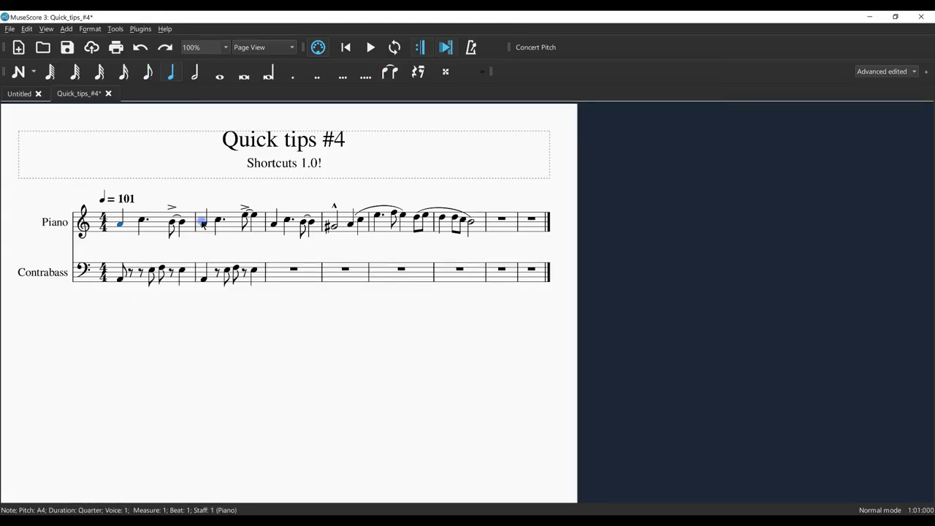
key("alt+Down")
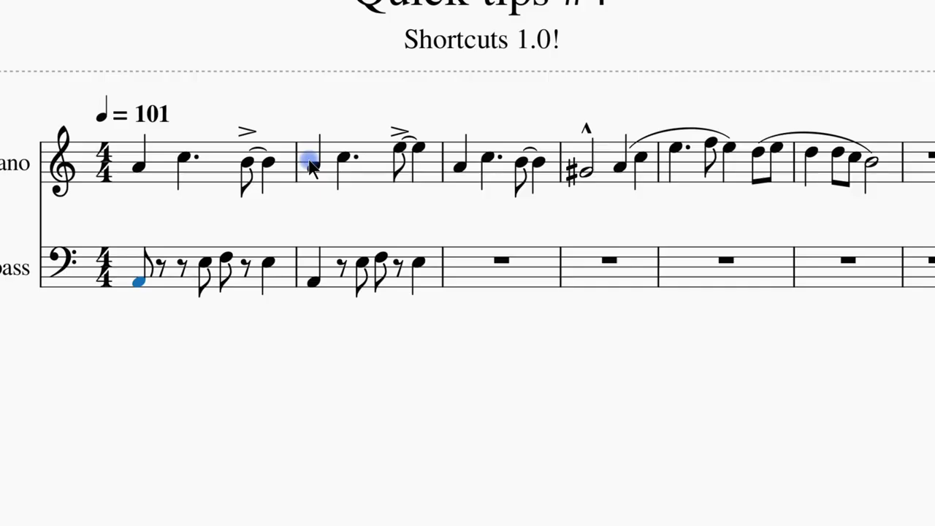
key("shift+Right")
key("shift+Right")
key("shift+Right")
key("shift+Right")
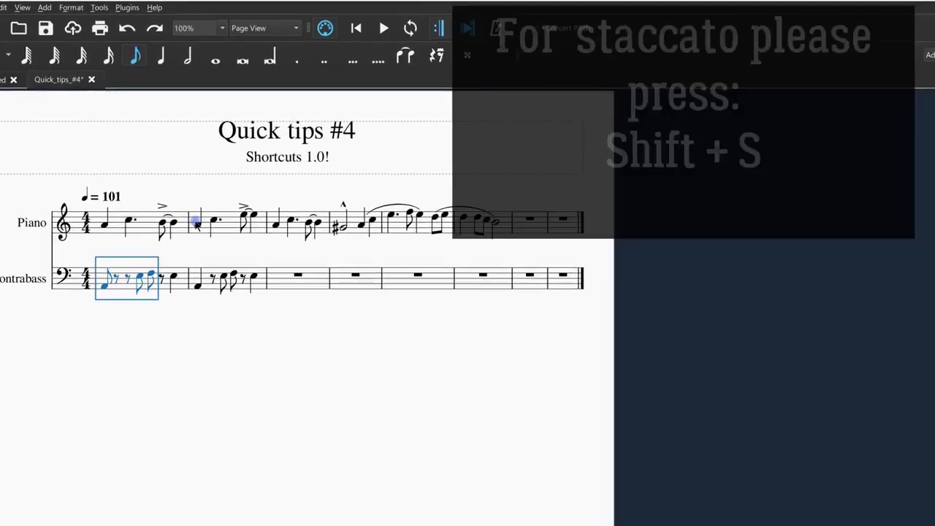
key("shift+s")
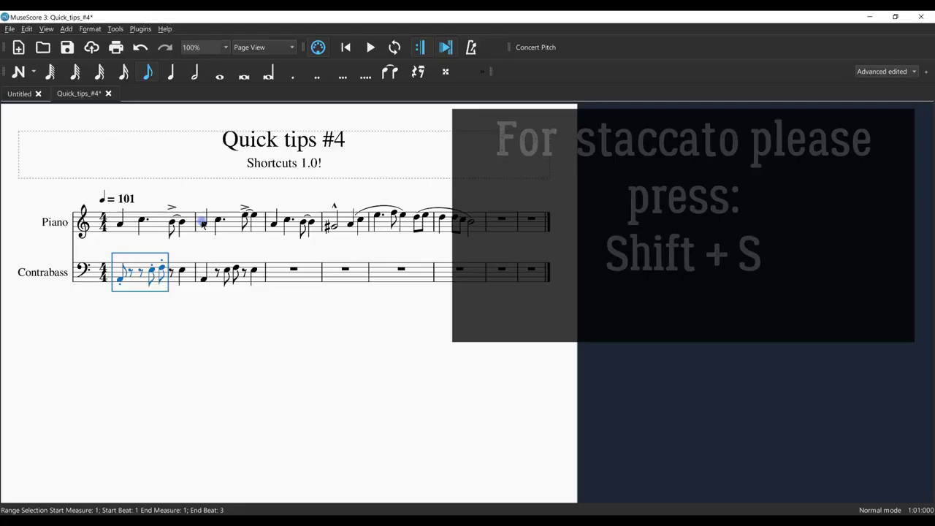
key("Right")
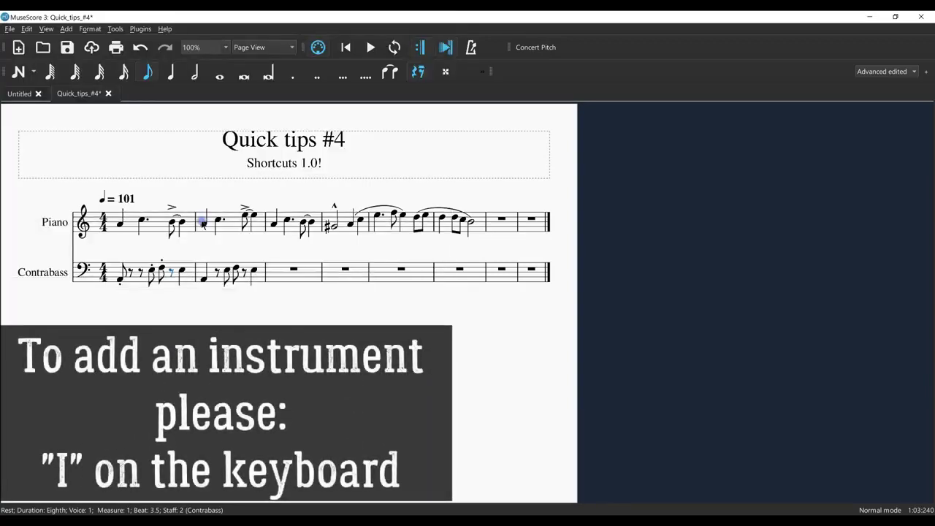
Add a Violoncello staff and copy Contrabass measures 1–2 into it.
key("i")
left_click(605, 378)
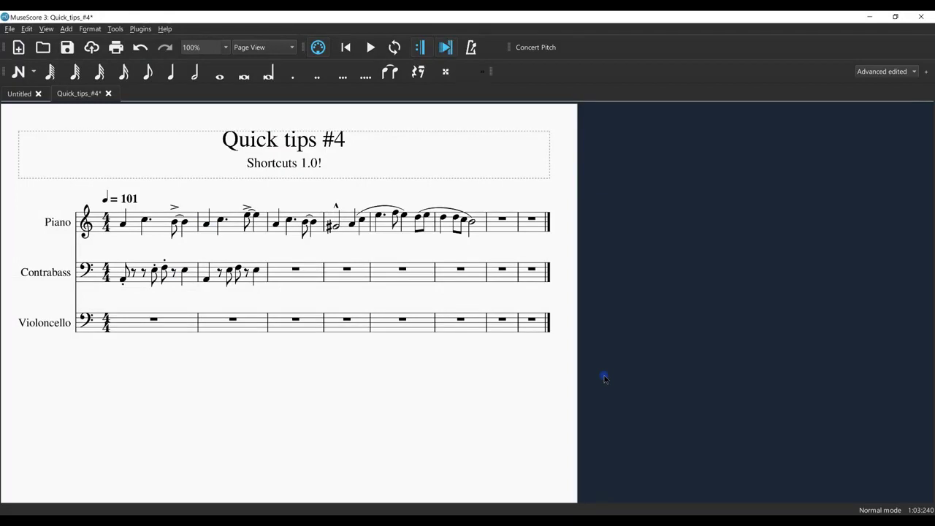
left_click(192, 280)
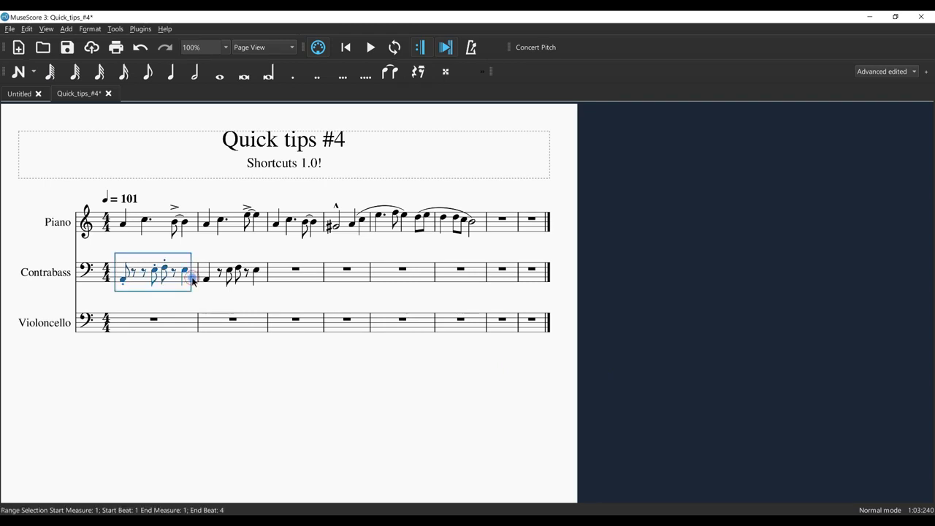
left_click(258, 278, "shift")
key("ctrl+c")
key("alt+Down")
key("ctrl+v")
key("Escape")
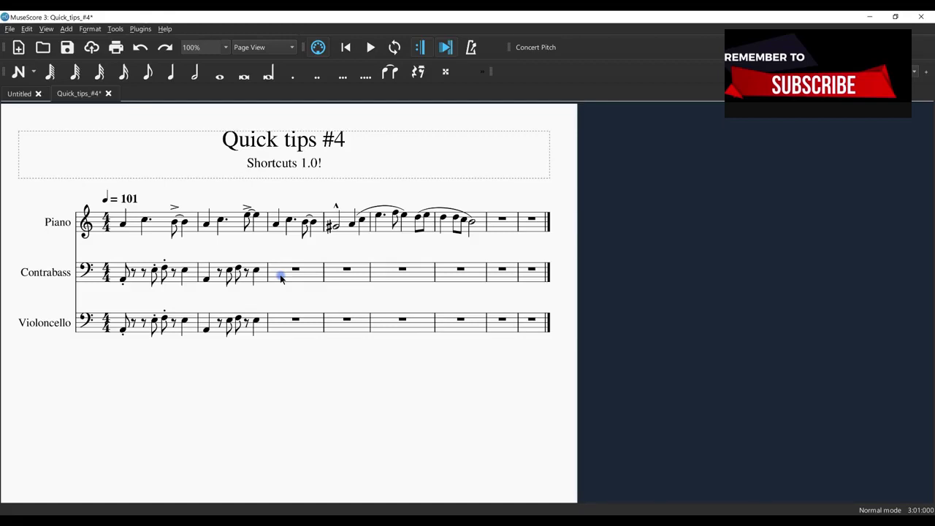
Display the Palettes panel, with its custom quick tools palette, beside the score.
key("super+s")
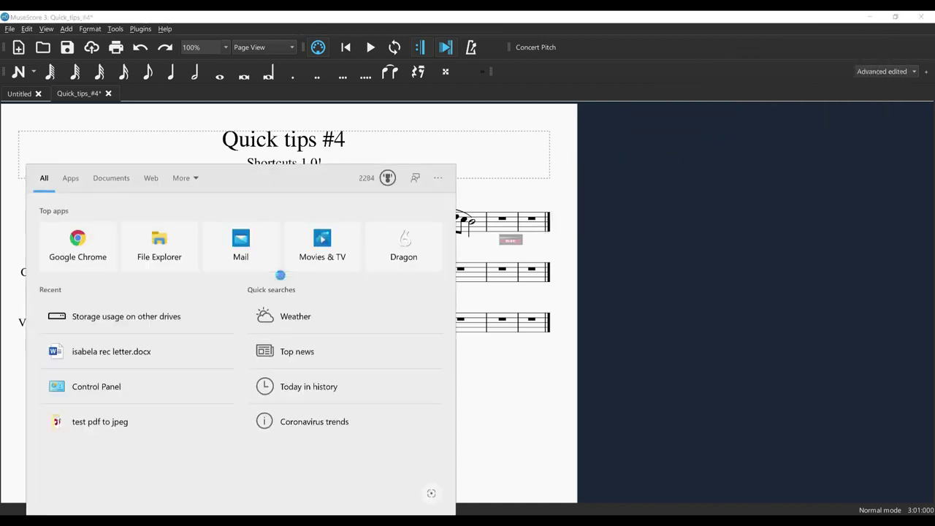
key("Escape")
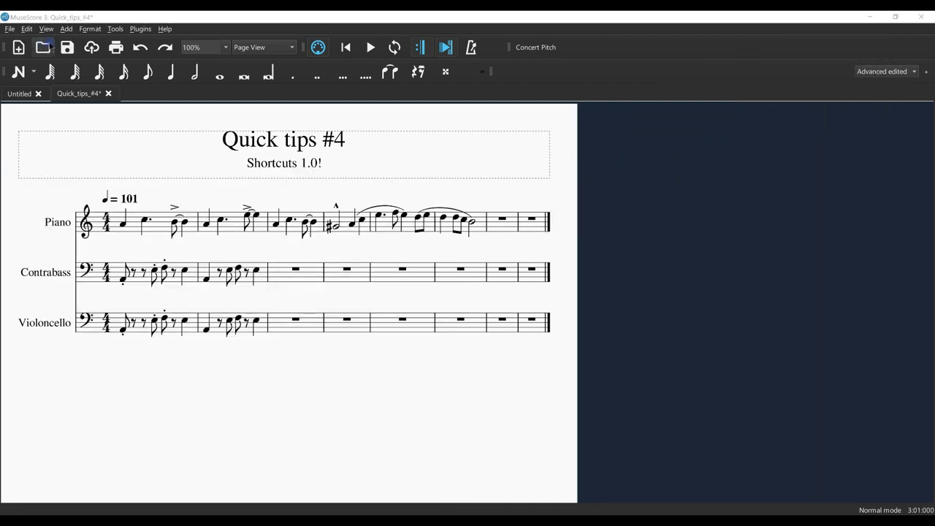
left_click(67, 29)
mouse_move(47, 29)
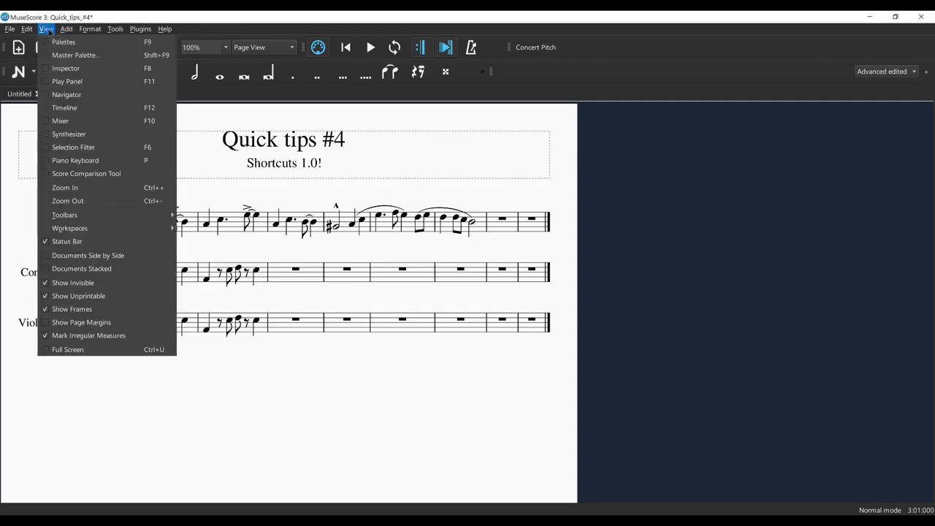
left_click(619, 213)
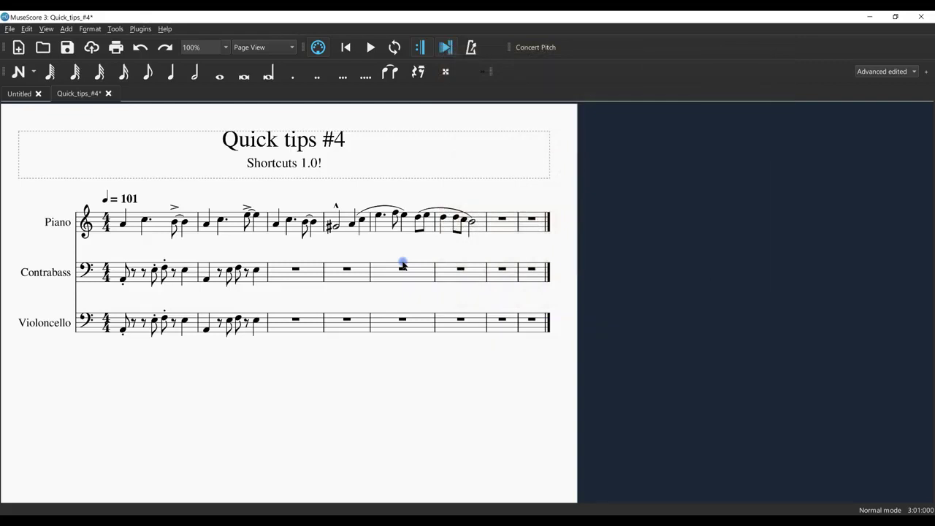
key("F9")
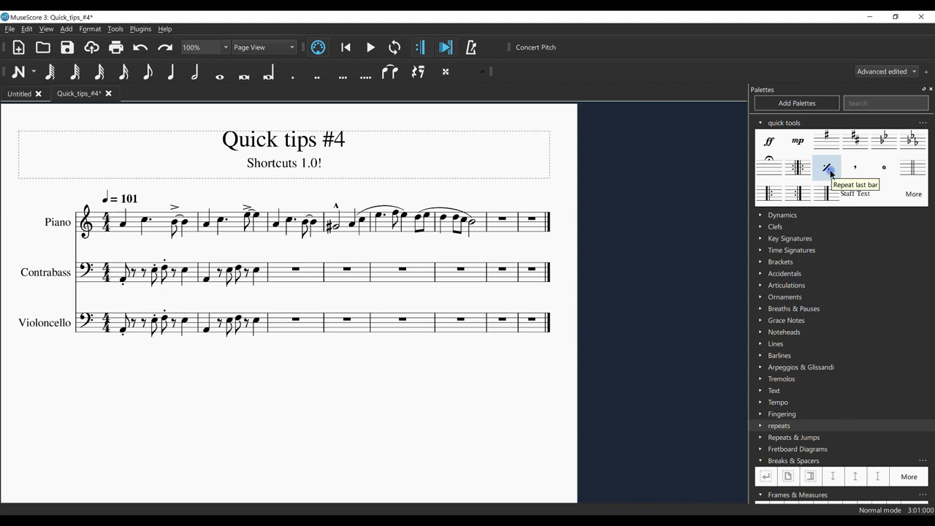
Apply the 'Repeat last bar' sign to measure 3 of the Contrabass and Violoncello.
left_click(826, 167)
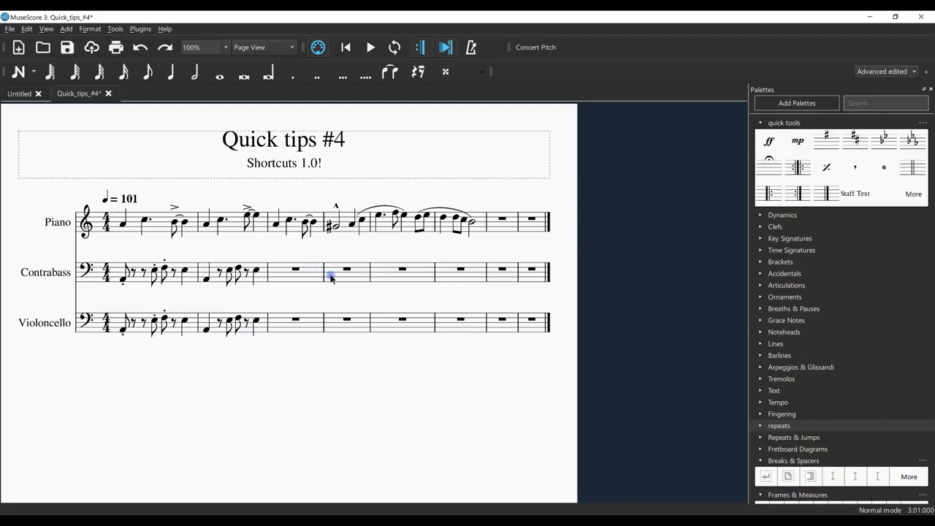
left_click(824, 168)
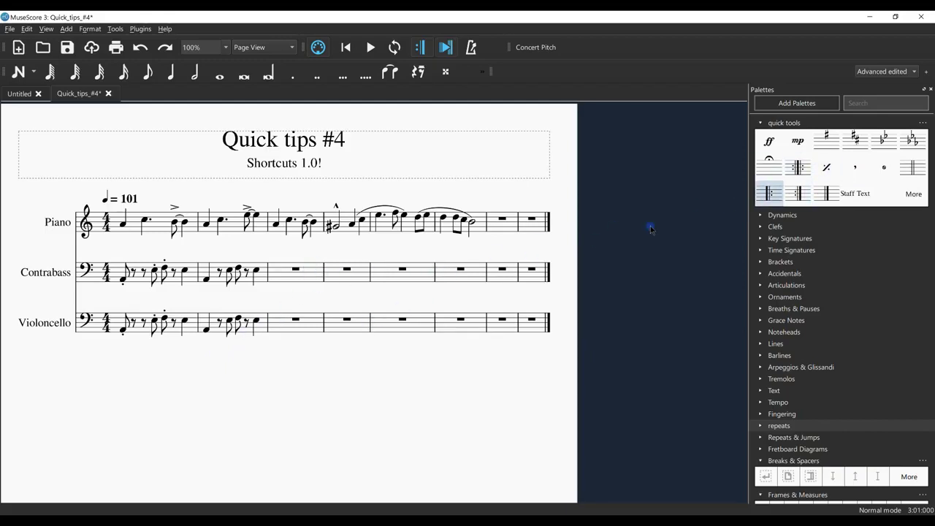
left_click(299, 270)
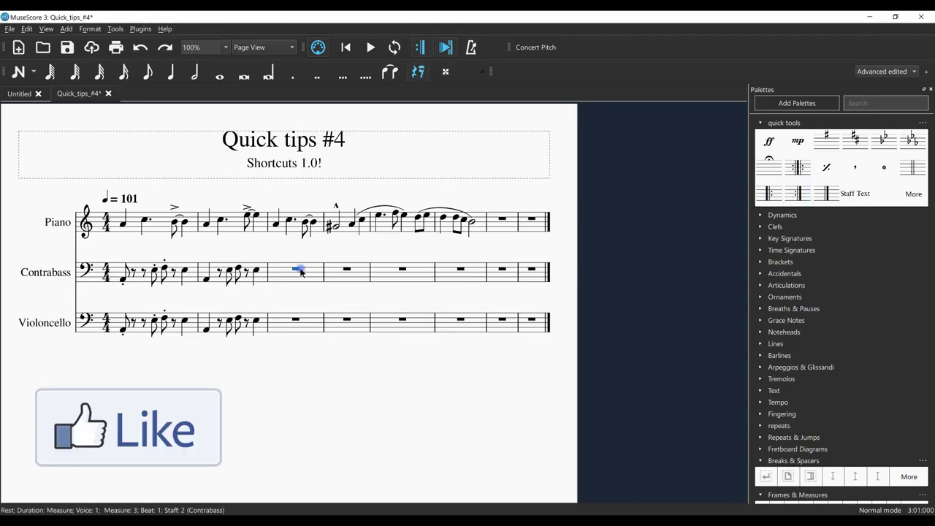
left_click(294, 322, "ctrl")
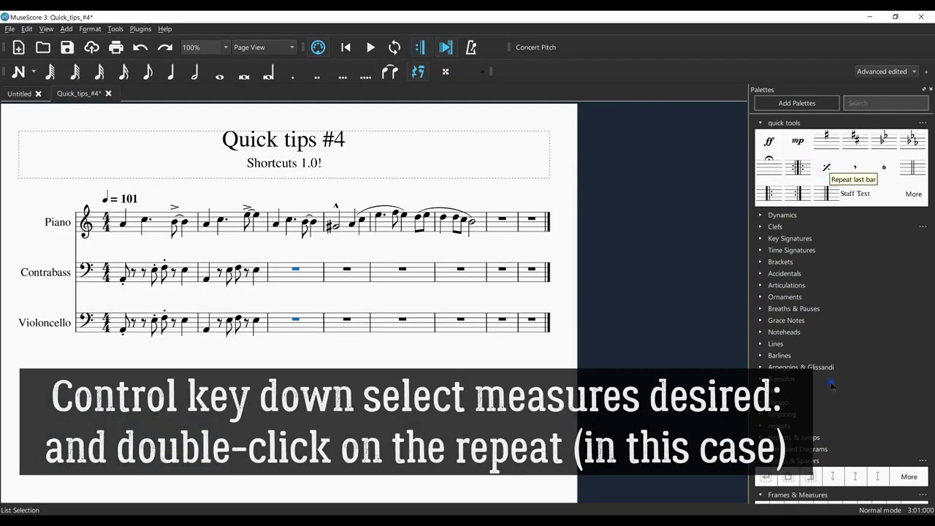
double_click(826, 167)
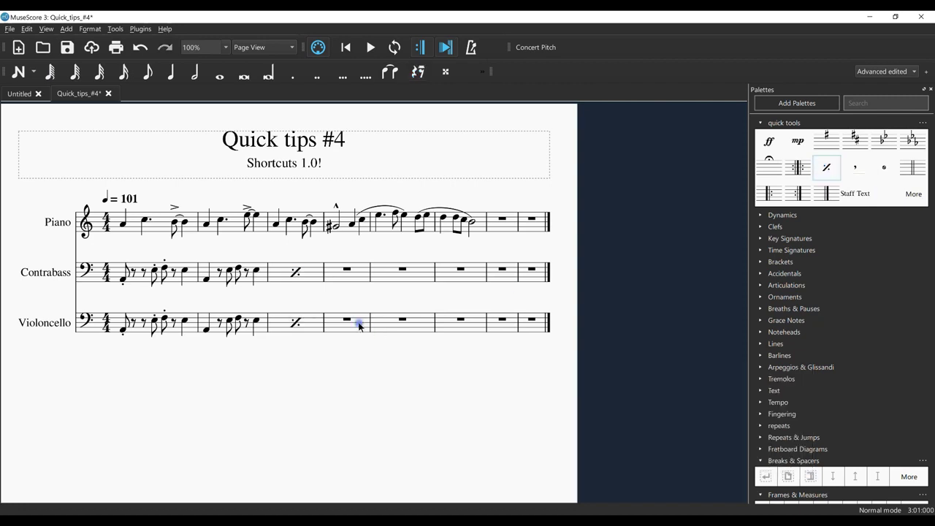